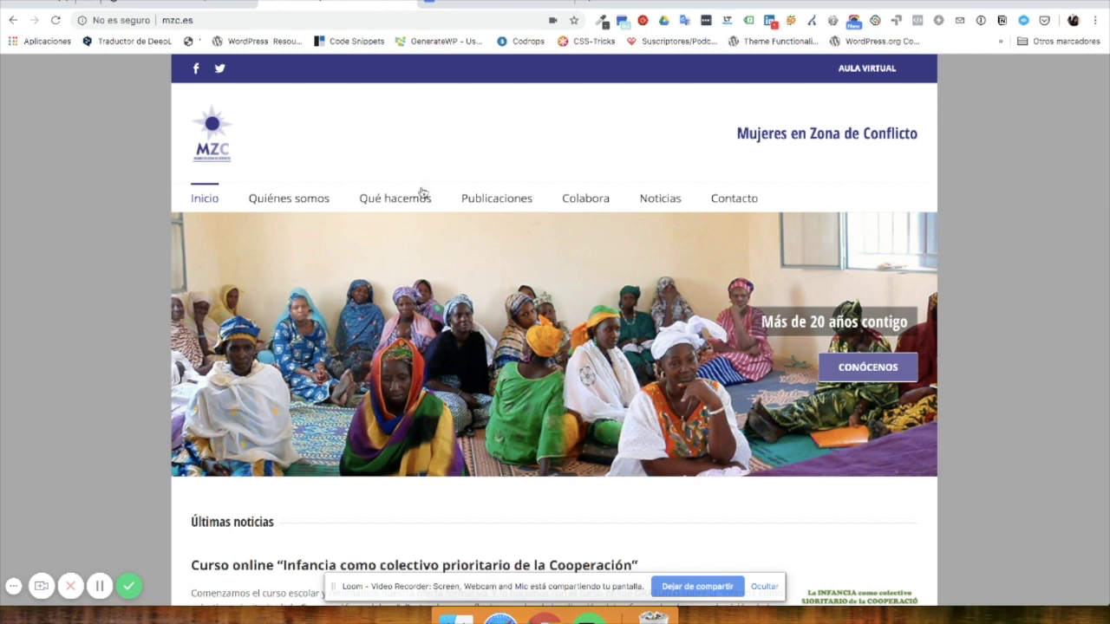
# Step: Review the mzc.es home page, looking over the Qué hacemos options and the latest news entries
pyautogui.moveTo(421, 201)
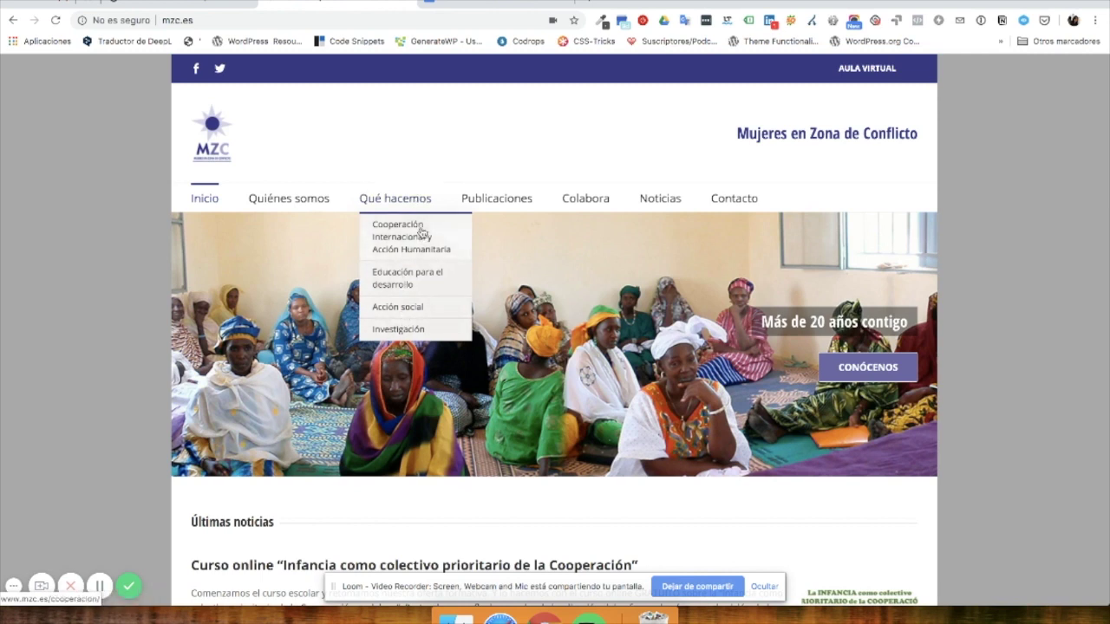
pyautogui.scroll(-3, 543, 496)
pyautogui.scroll(-1, 543, 499)
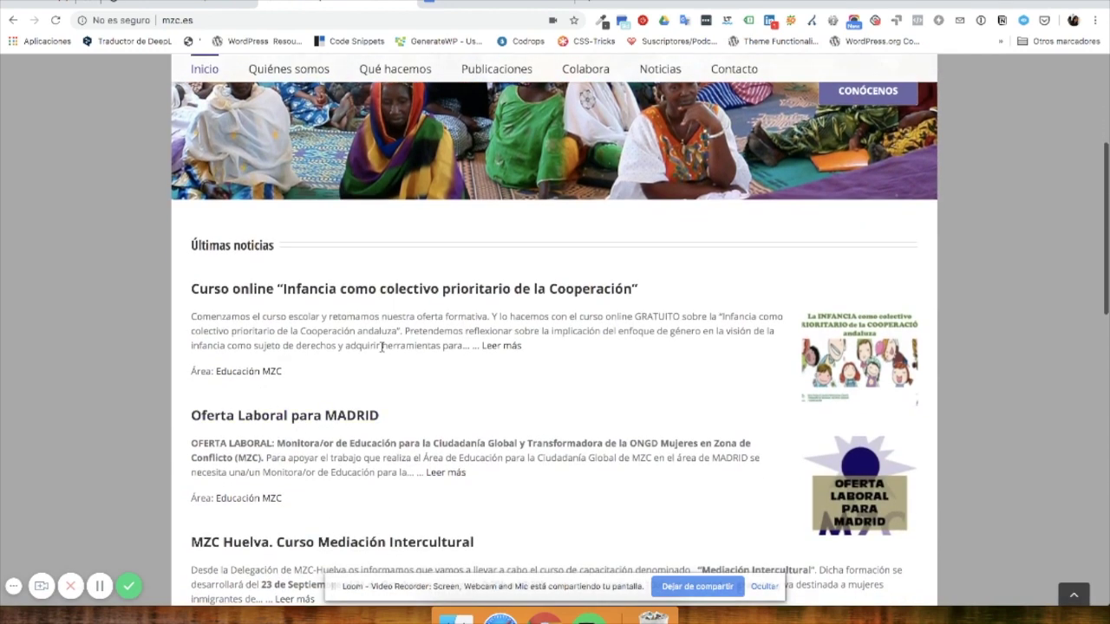
pyautogui.scroll(-3, 403, 416)
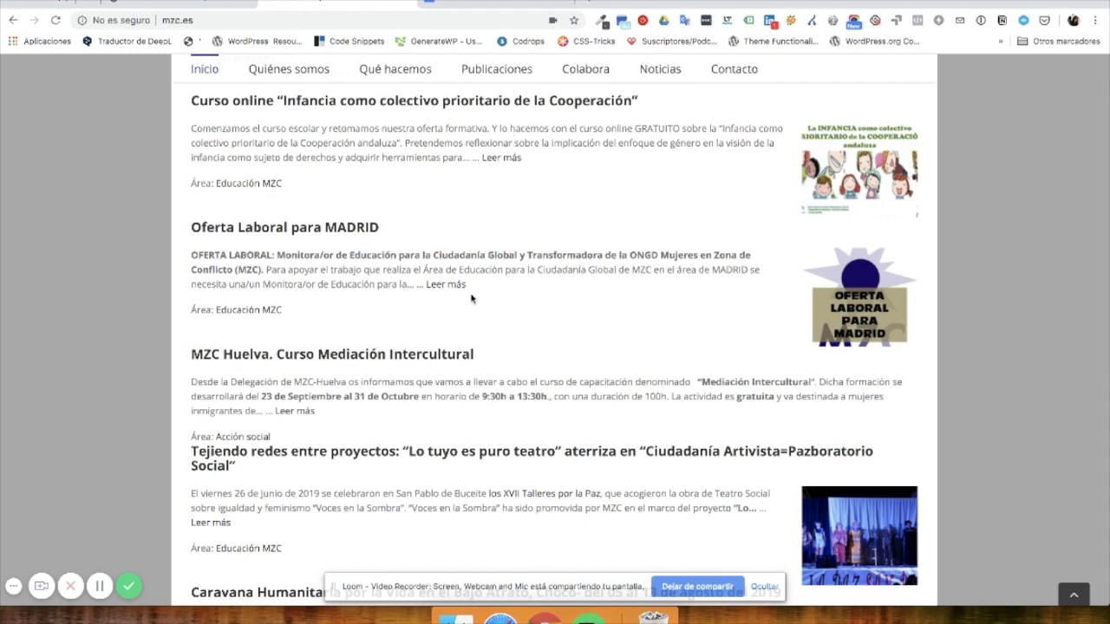
pyautogui.scroll(-1, 474, 297)
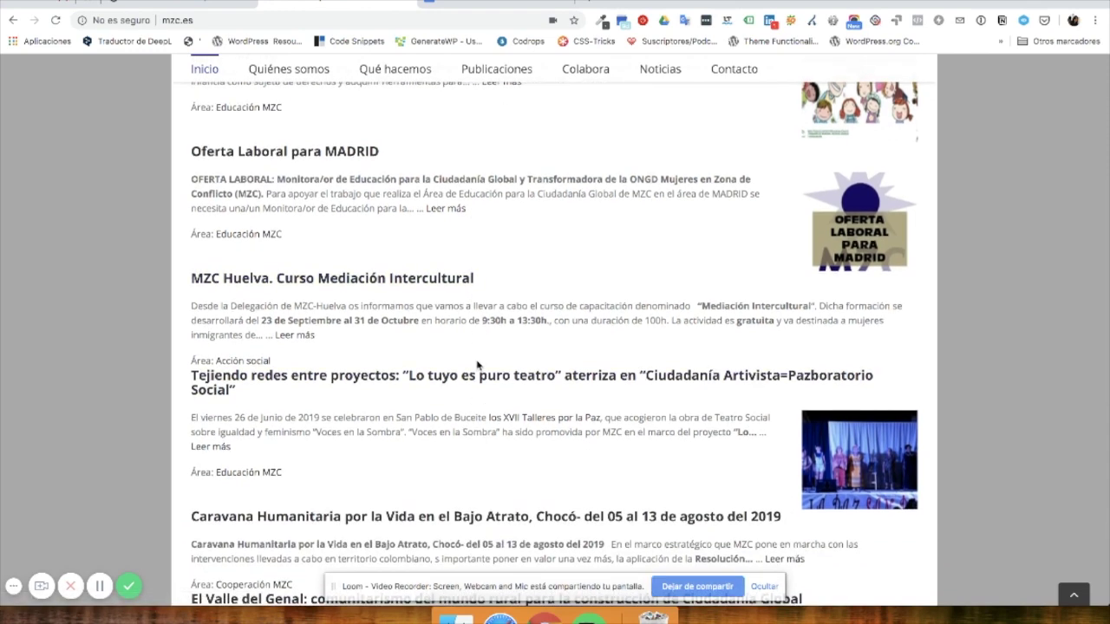
pyautogui.scroll(6, 480, 381)
pyautogui.scroll(1, 482, 364)
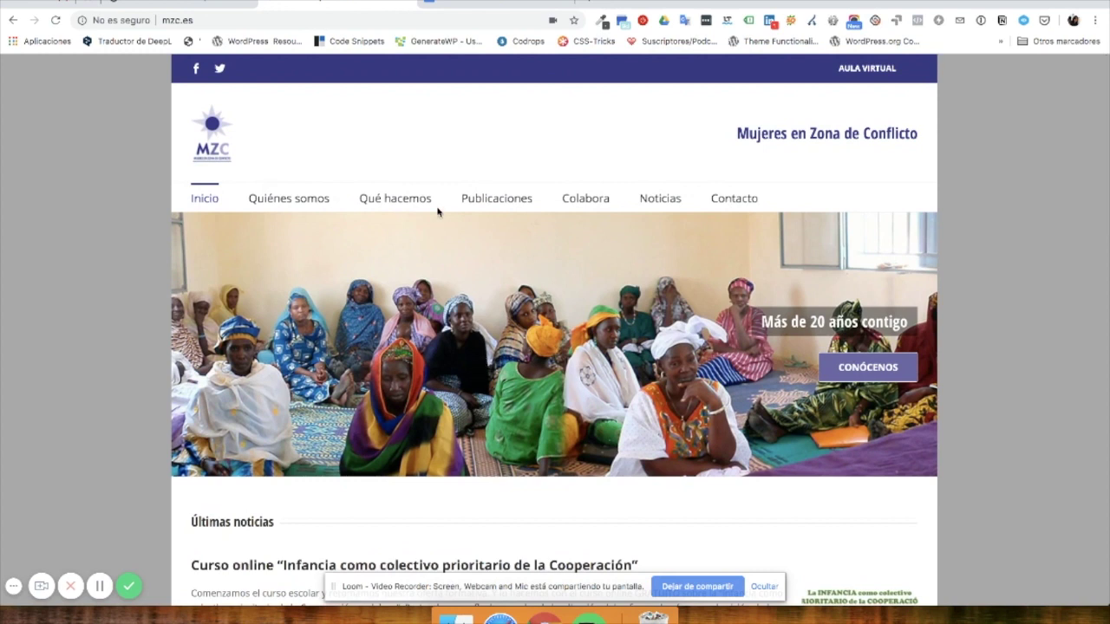
# Step: Open the Educación para el desarrollo site from Qué hacemos and look through its home page
pyautogui.click(418, 286)
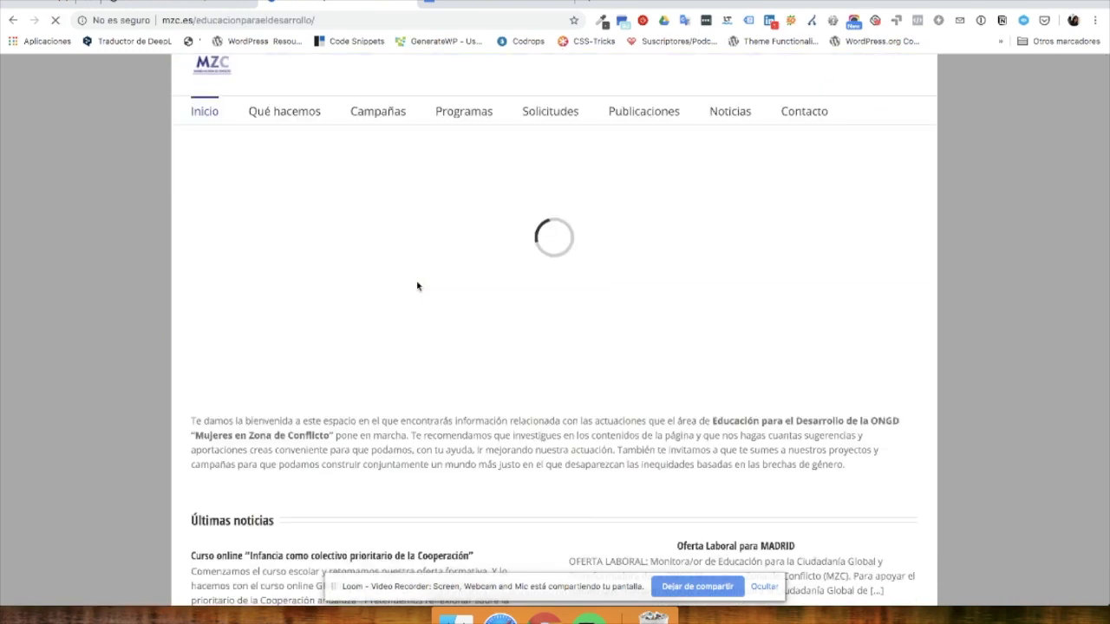
pyautogui.scroll(-4, 416, 286)
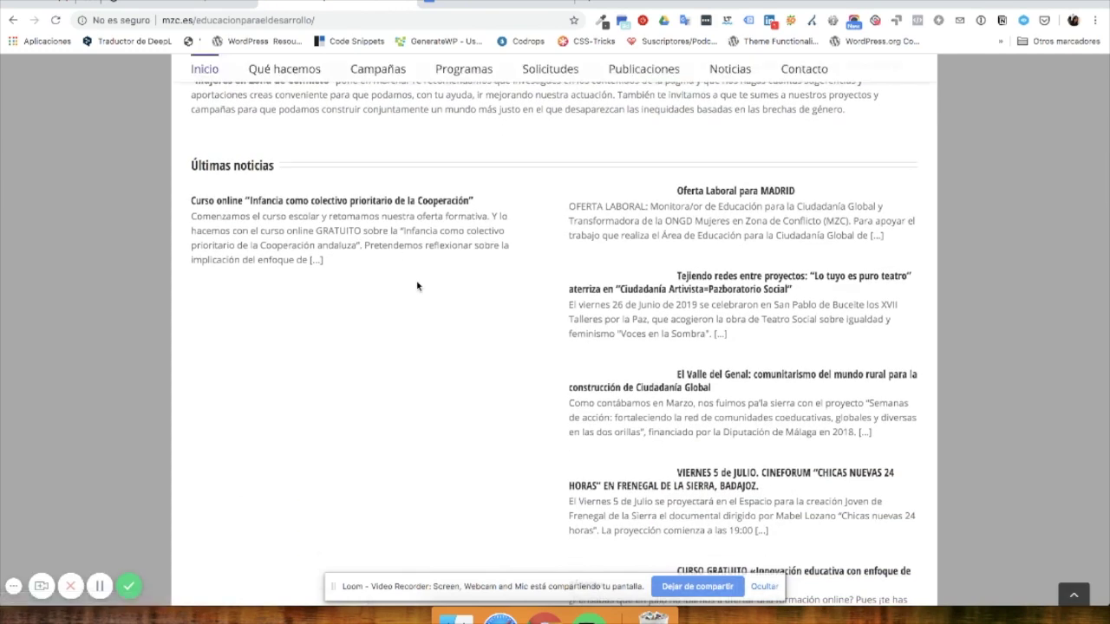
pyautogui.scroll(4, 416, 286)
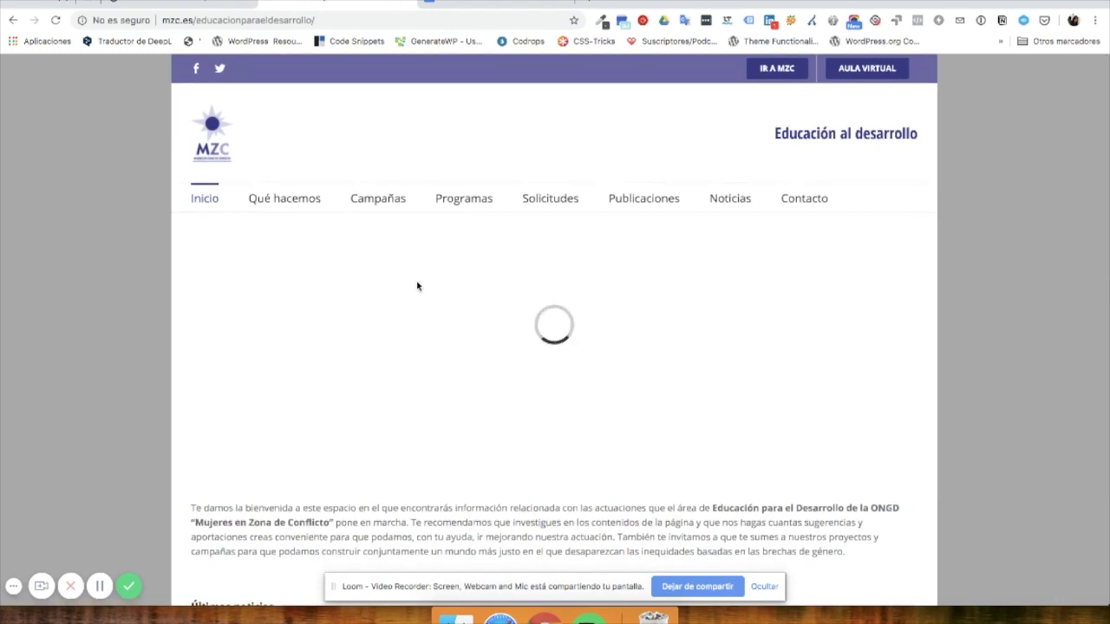
# Step: Switch to the desktop and preview the screenshot file showing the WordPress network's Mis sitios list
pyautogui.click(24, 6)
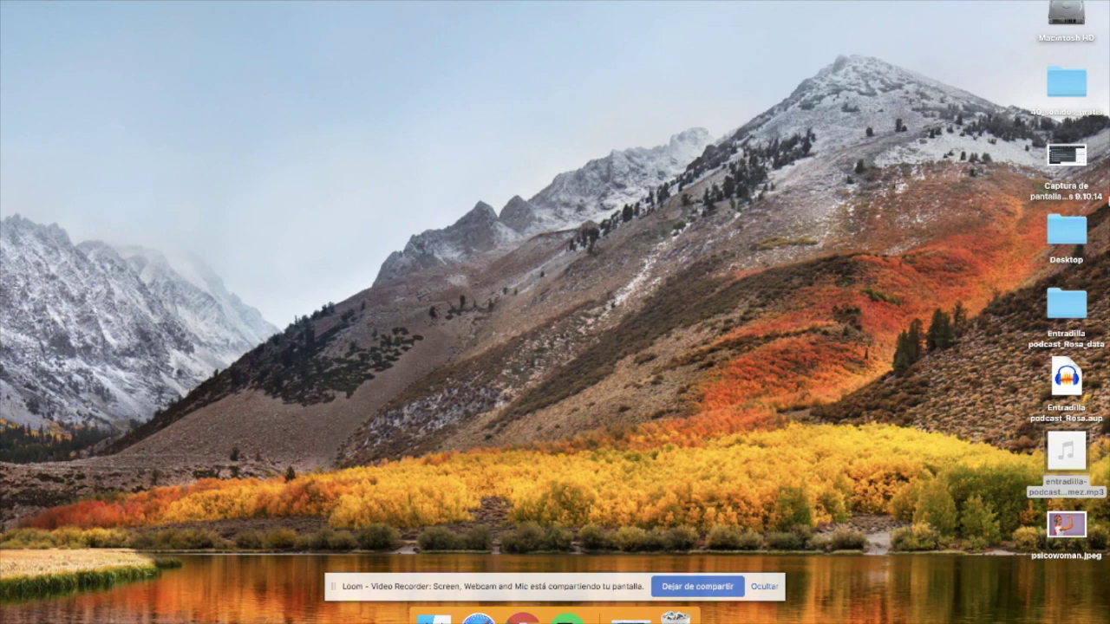
pyautogui.click(137, 32)
pyautogui.click(1056, 171)
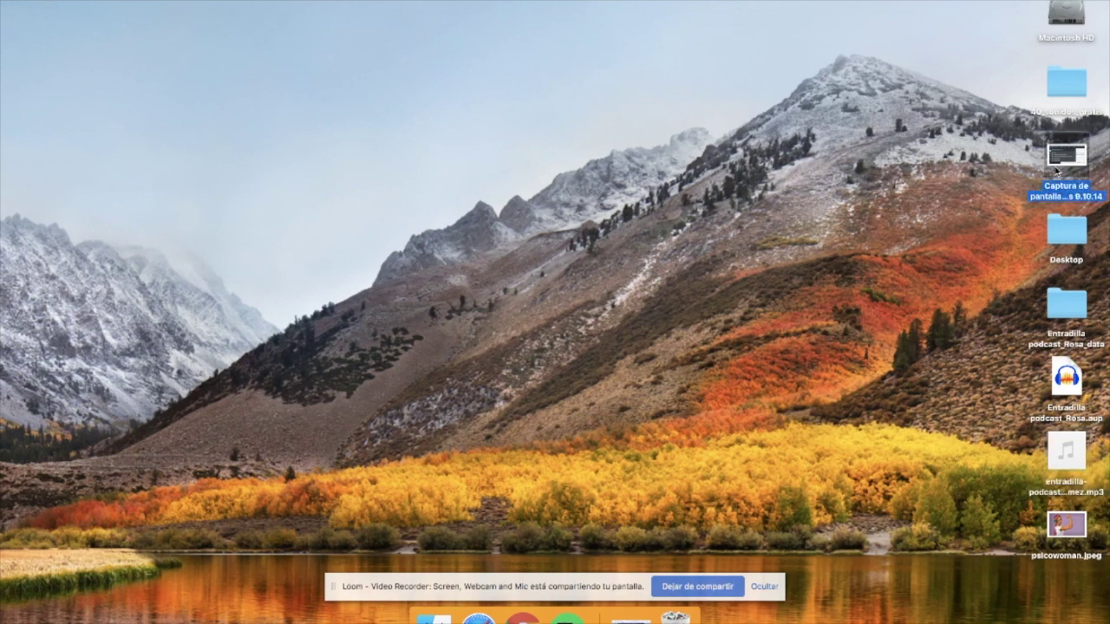
pyautogui.press('space')
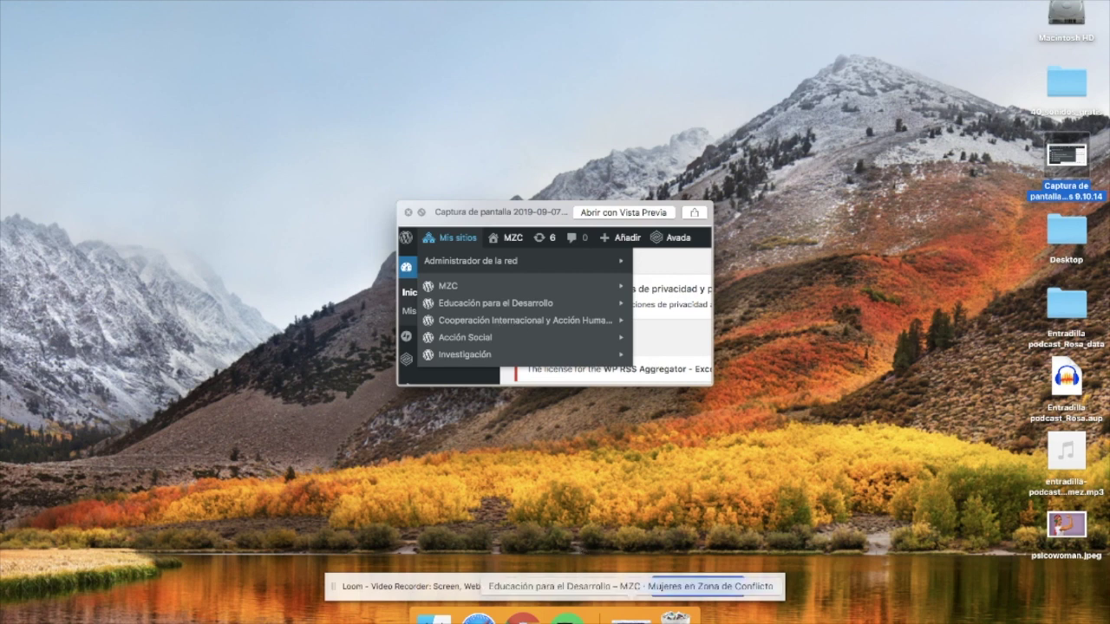
# Step: Switch back to Chrome and load the mzc.es/educacionparaeldesarrollo/wp-login.php login page without the ?loggedout=true suffix
pyautogui.click(609, 619)
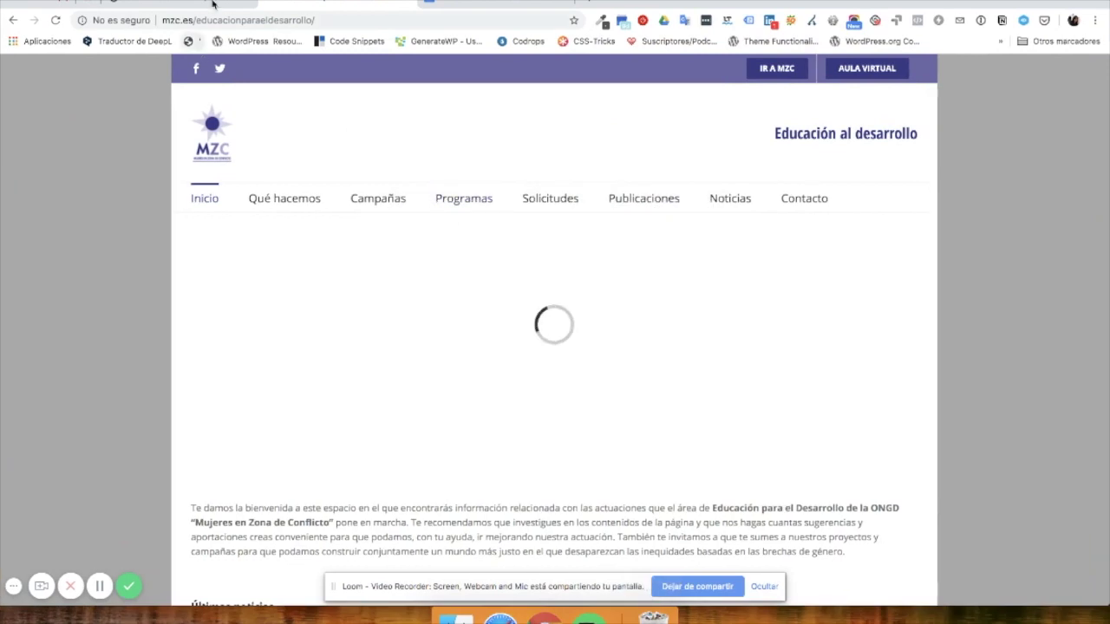
pyautogui.click(212, 3)
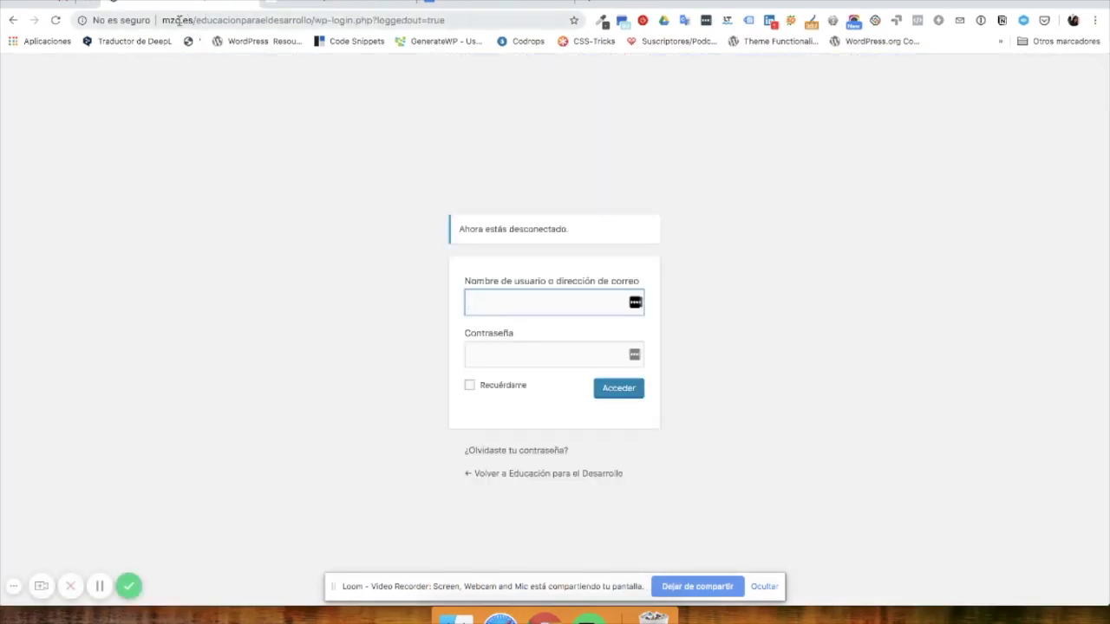
pyautogui.moveTo(160, 21); pyautogui.dragTo(191, 22)
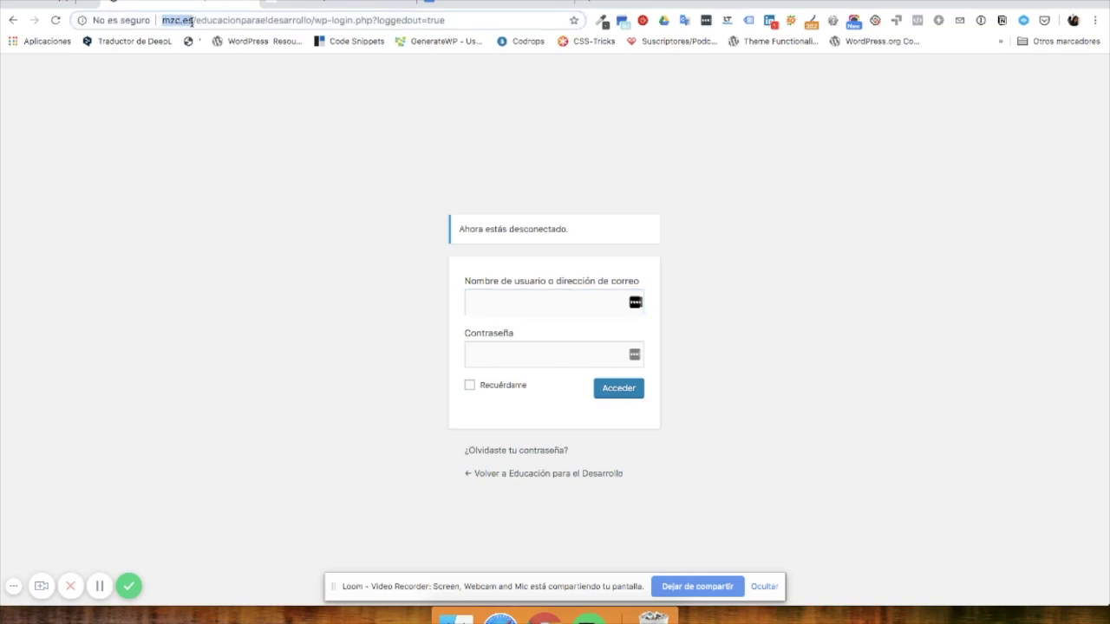
pyautogui.moveTo(191, 21); pyautogui.dragTo(313, 23)
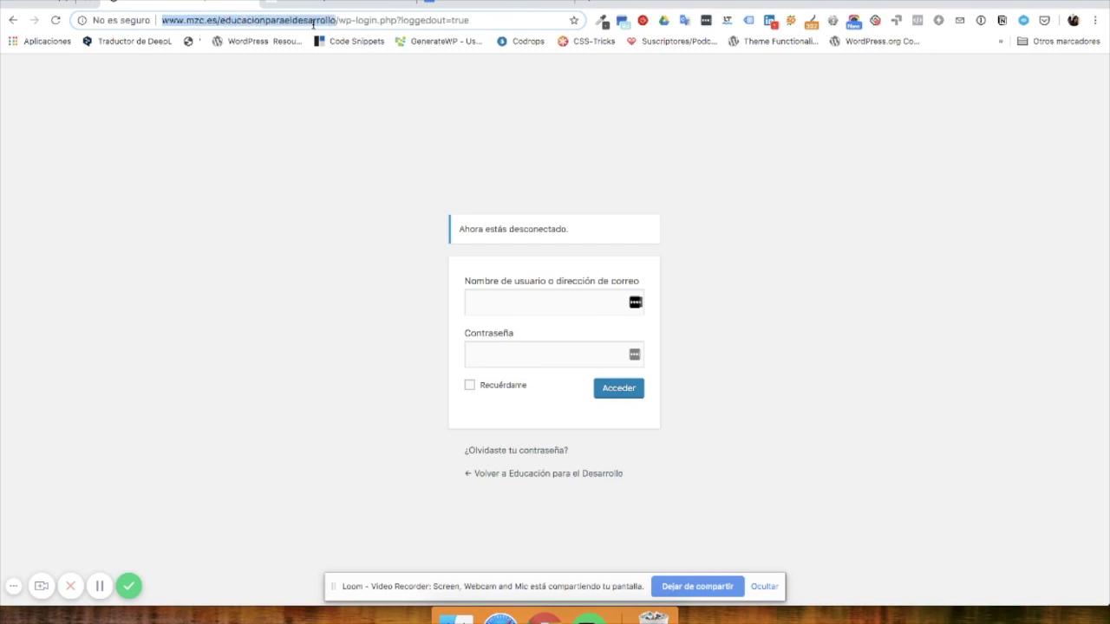
pyautogui.moveTo(338, 22); pyautogui.dragTo(376, 22)
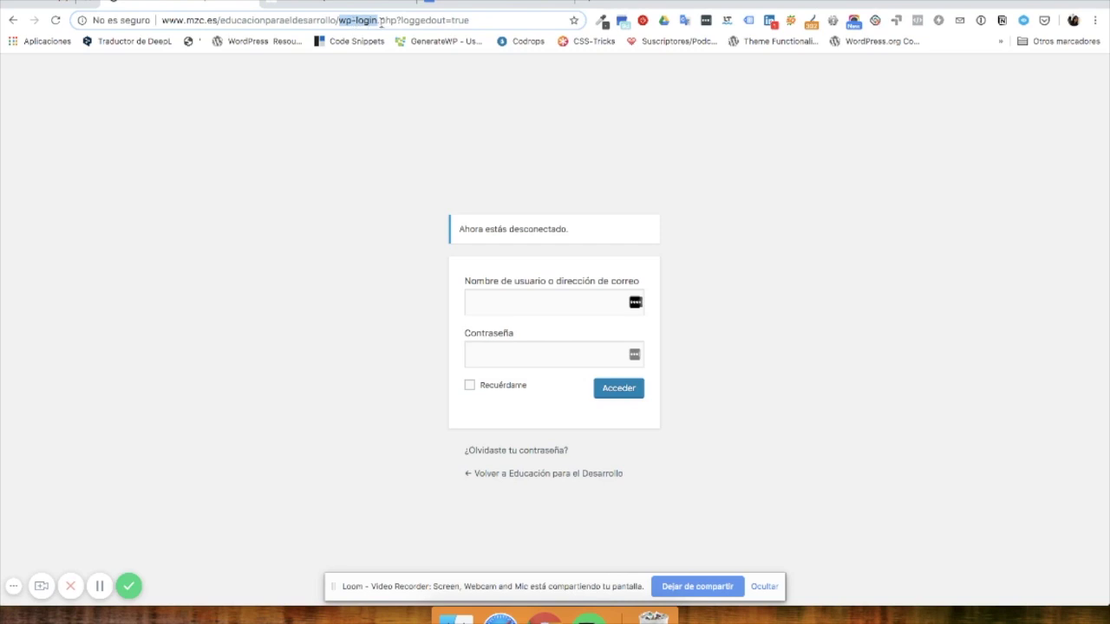
pyautogui.moveTo(397, 21); pyautogui.dragTo(497, 21)
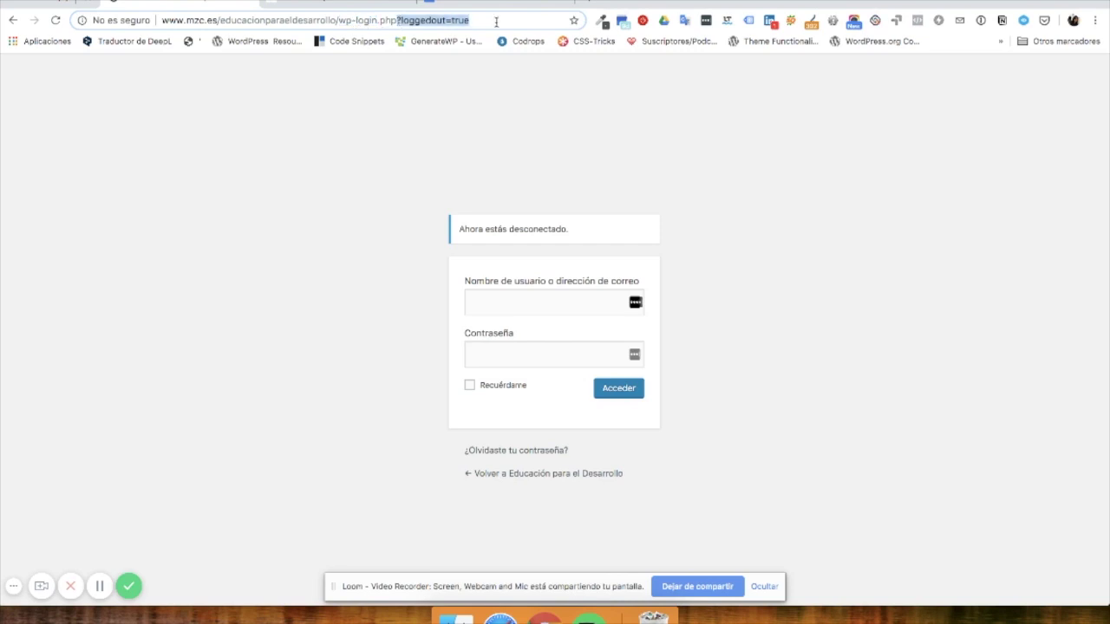
pyautogui.press('BackSpace')
pyautogui.press('Return')
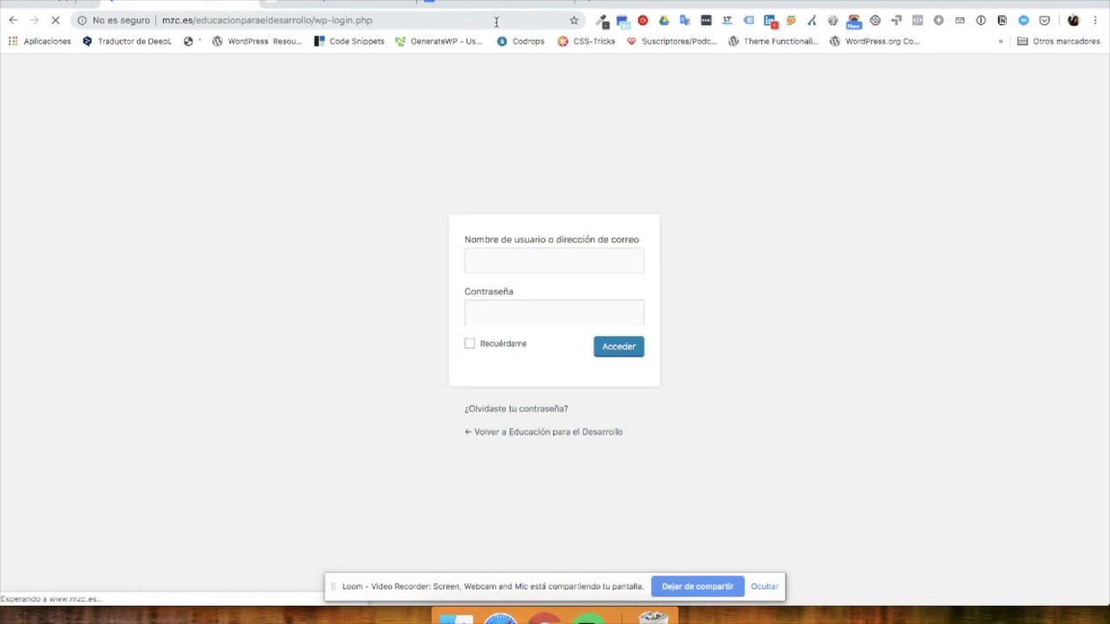
# Step: Fill in the login form's username field with the account's saved e-mail address
pyautogui.click(491, 254)
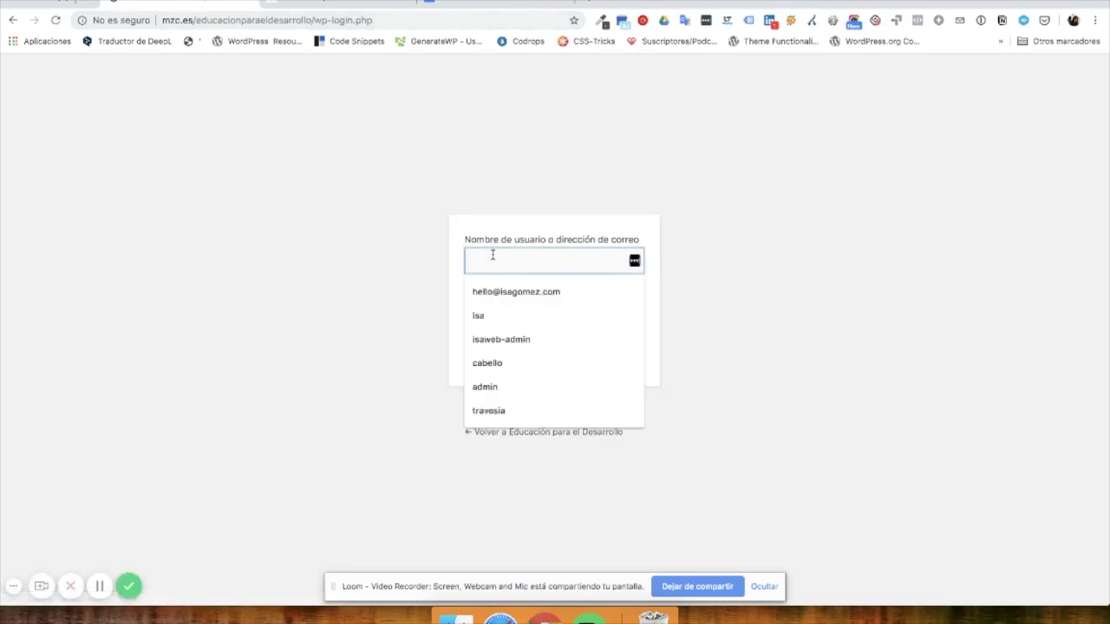
pyautogui.click(498, 293)
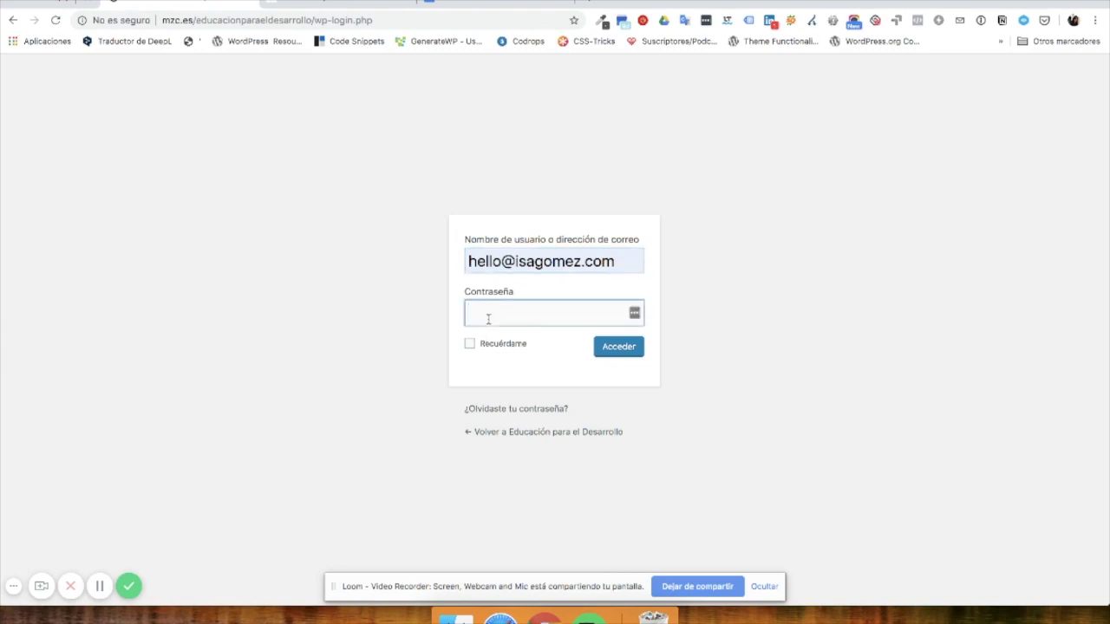
pyautogui.write('••••••••')
pyautogui.press('BackSpace')
pyautogui.press('BackSpace')
pyautogui.press('BackSpace')
pyautogui.press('BackSpace')
pyautogui.press('BackSpace')
pyautogui.press('BackSpace')
pyautogui.press('BackSpace')
pyautogui.press('BackSpace')
# Step: Enter the account password, enable Recuérdame and log in to the site's WordPress dashboard
pyautogui.write('●●●●●●●●●●●●')
pyautogui.click(469, 344)
pyautogui.click(610, 344)
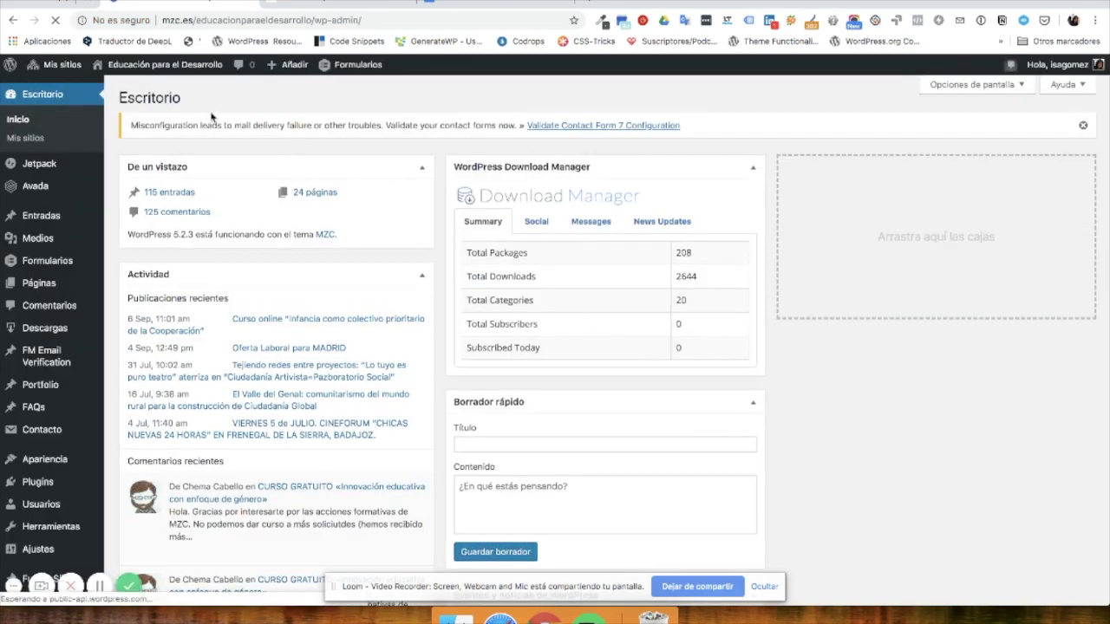
# Step: Examine the dashboard and its admin sections, including Descargas, Formularios and Entradas
pyautogui.moveTo(54, 78)
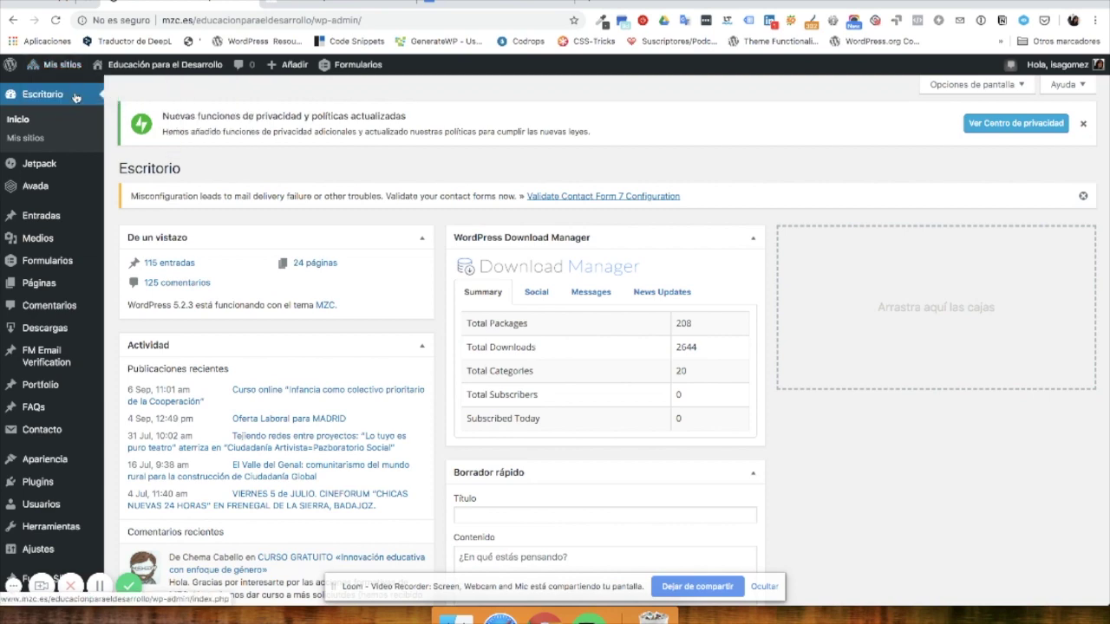
pyautogui.moveTo(50, 326)
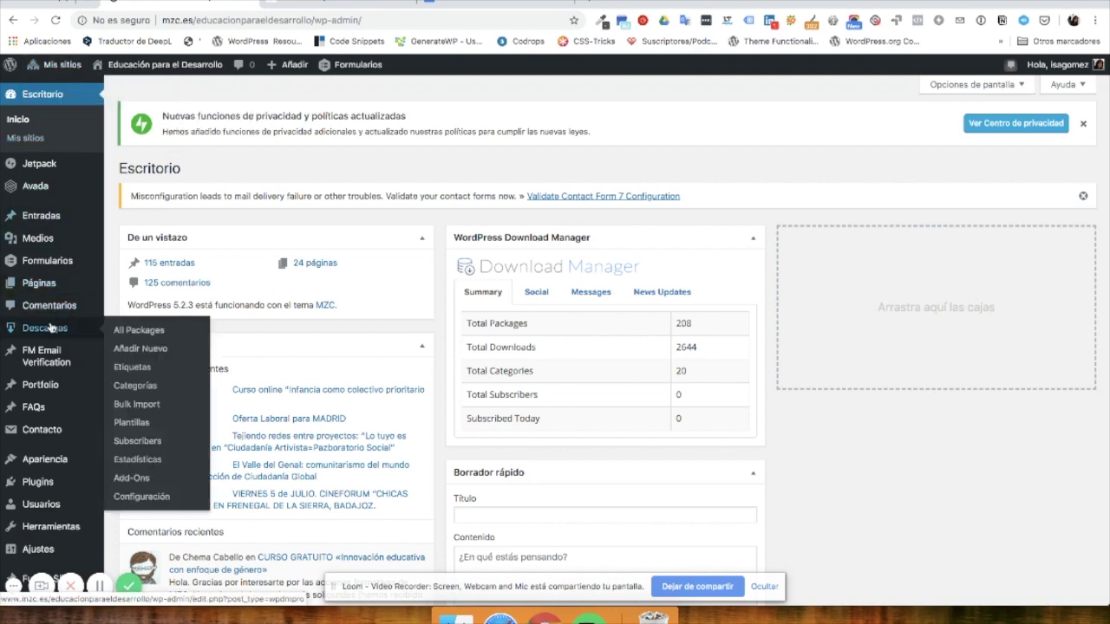
pyautogui.scroll(-1, 50, 327)
pyautogui.scroll(-5, 51, 327)
pyautogui.scroll(5, 50, 326)
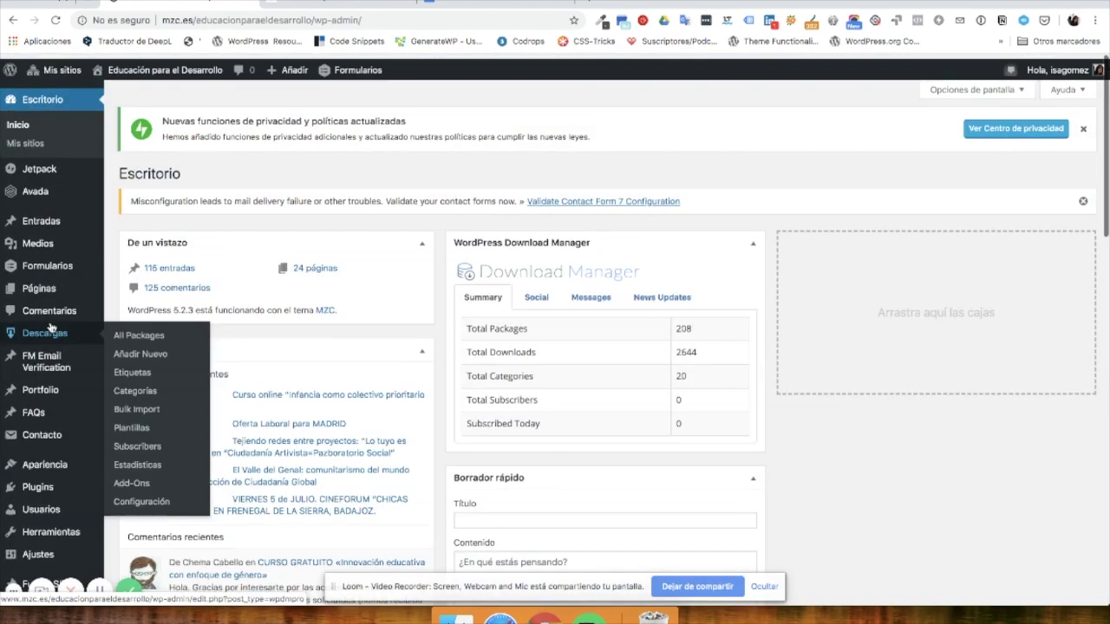
pyautogui.moveTo(53, 281)
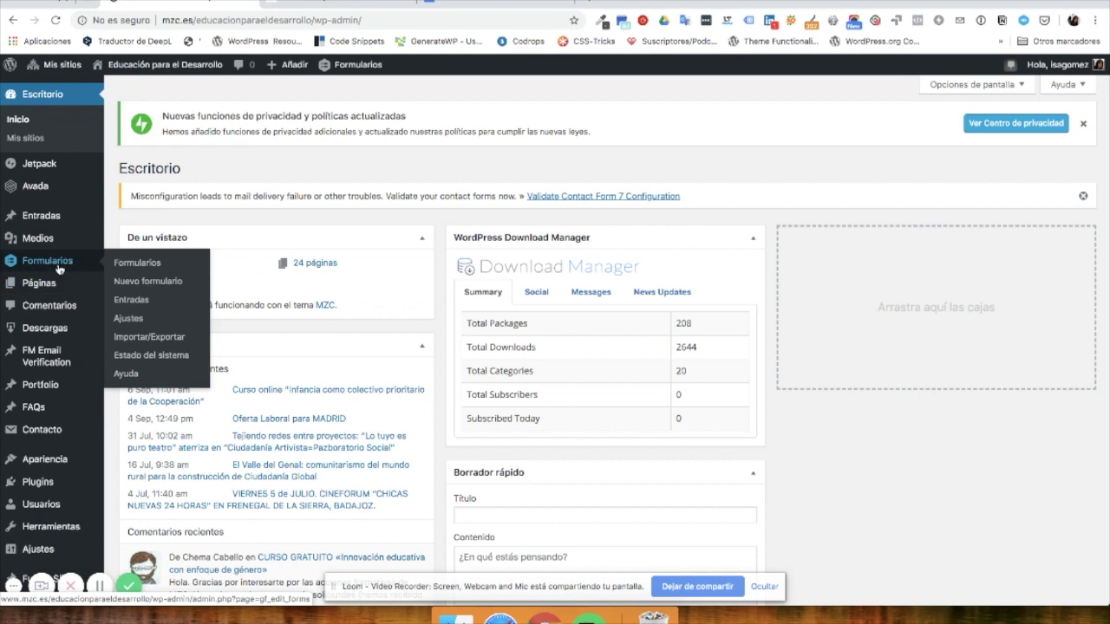
pyautogui.moveTo(54, 224)
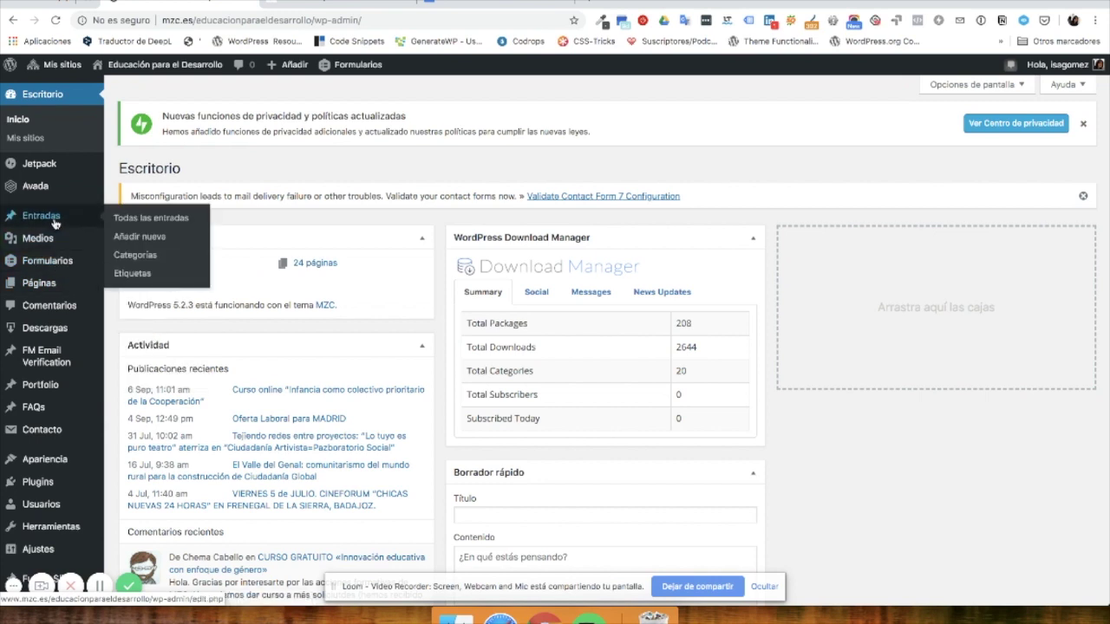